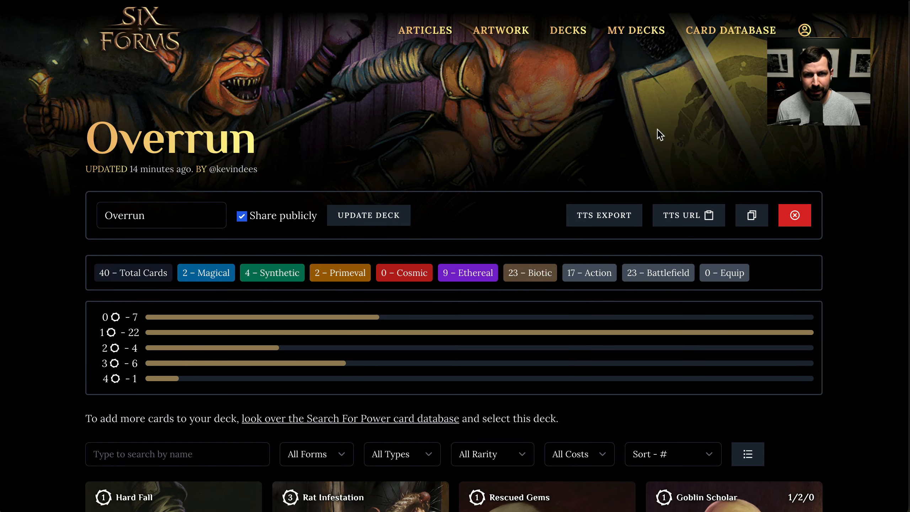
Open the public Overrun deck from all decks and copy its TTS import URL
click(567, 31)
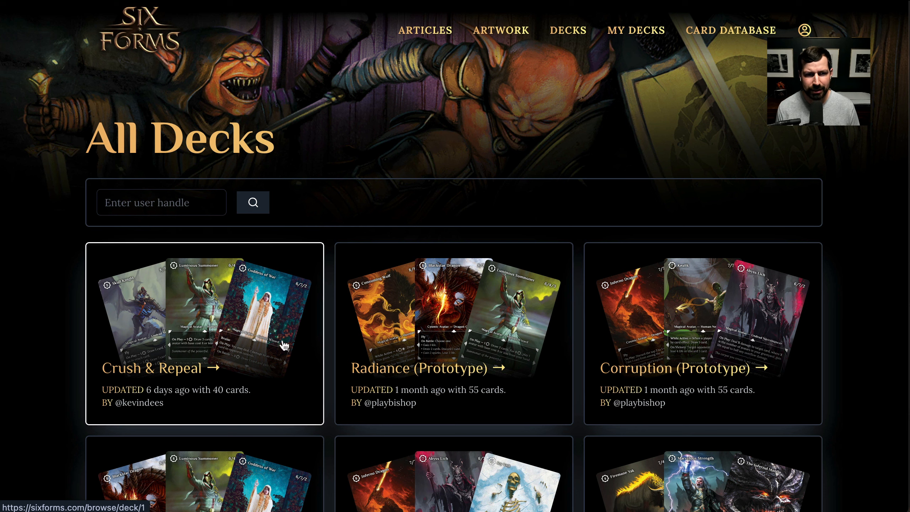
click(675, 482)
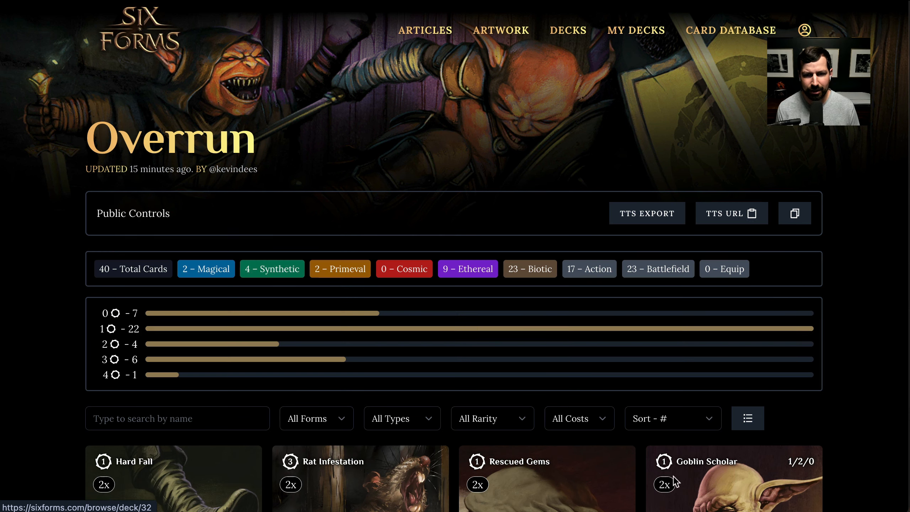
click(723, 220)
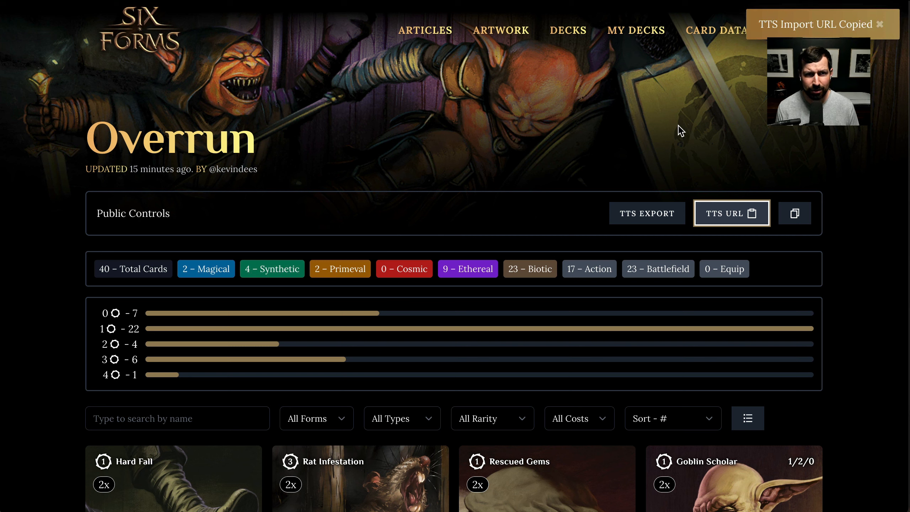
Switch to Tabletop Simulator, paste the copied deck URL into the importer beside the table and run the import
key(alt+Tab)
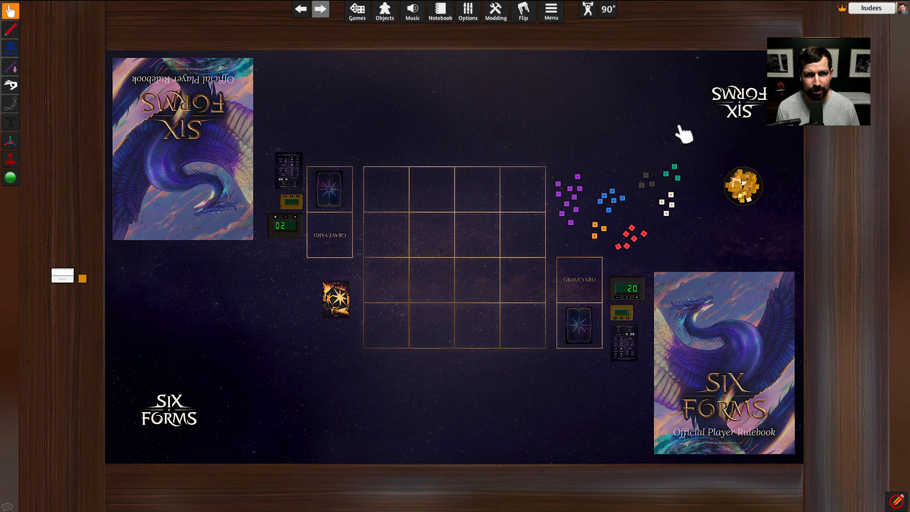
click(59, 270)
key(ctrl+v)
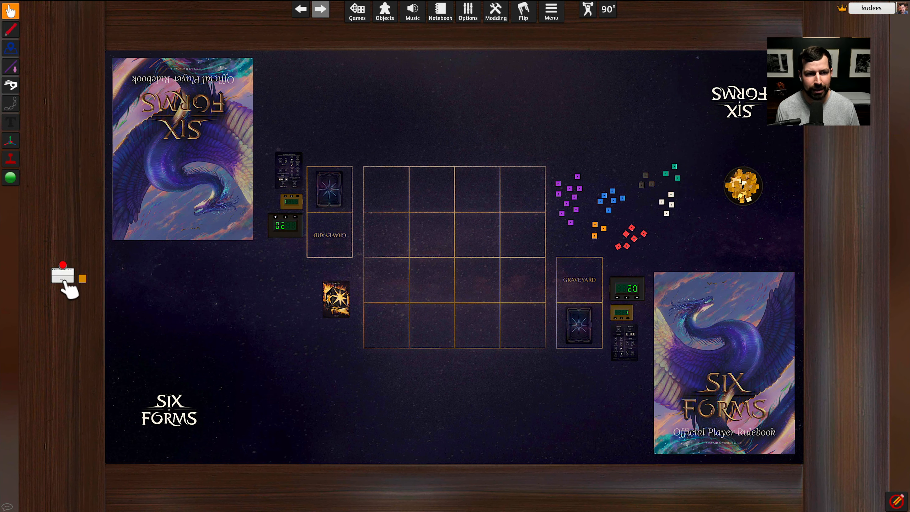
click(64, 281)
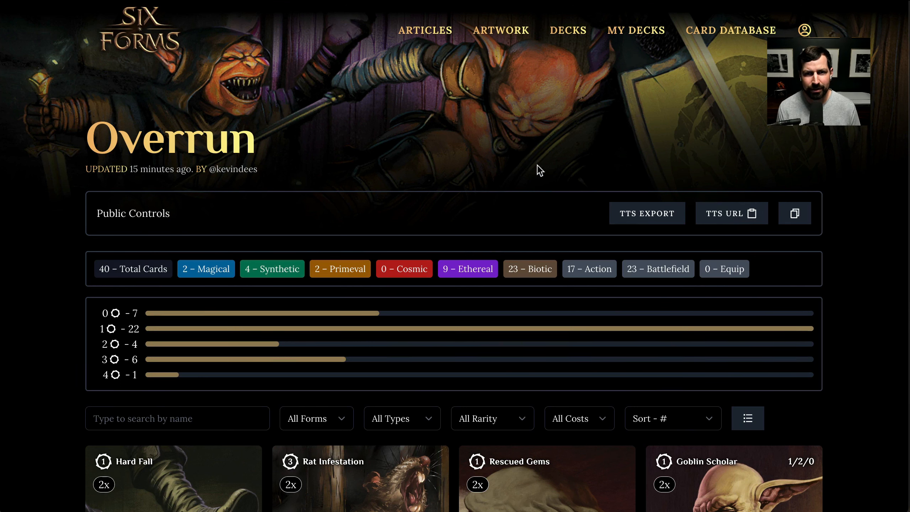
Create a new deck named Testing in My Decks with public sharing turned off
click(636, 36)
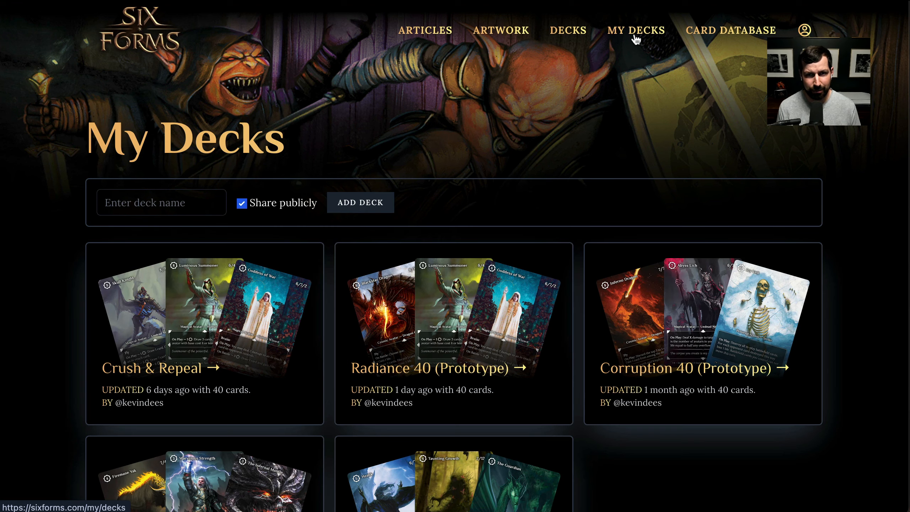
click(164, 196)
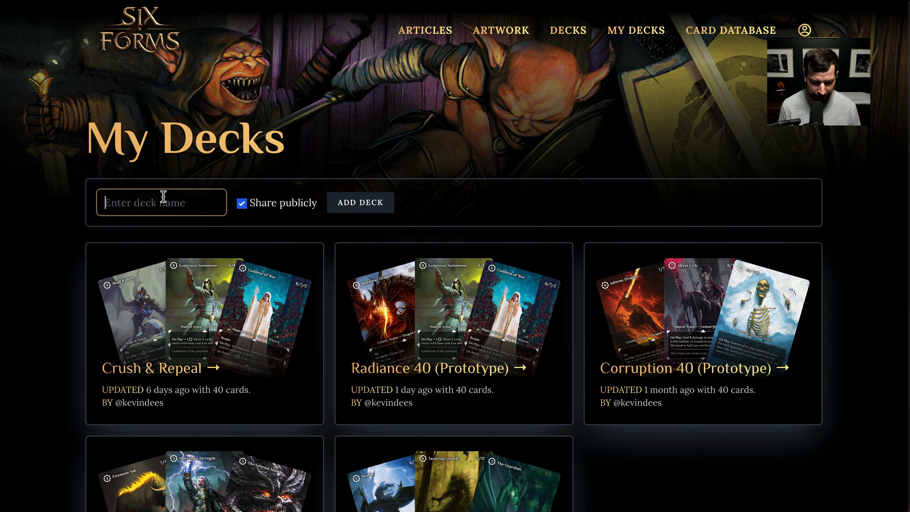
text(Test)
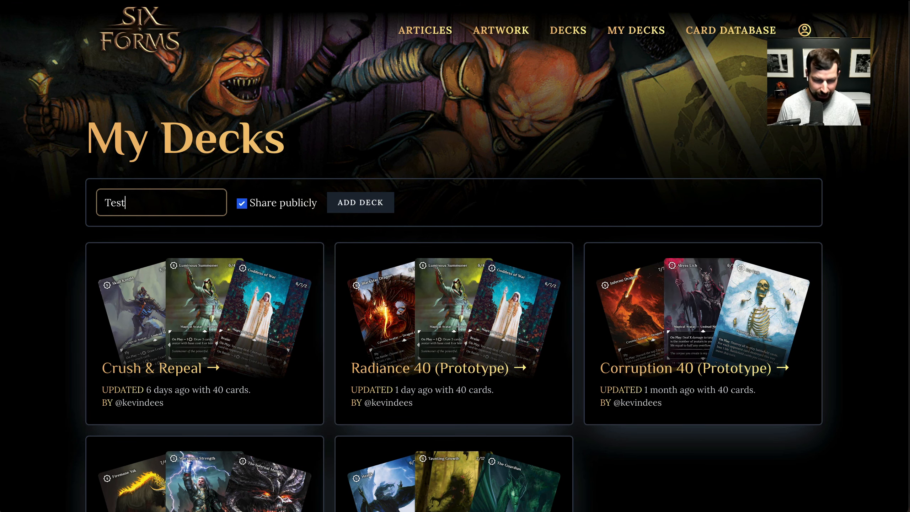
text(ing)
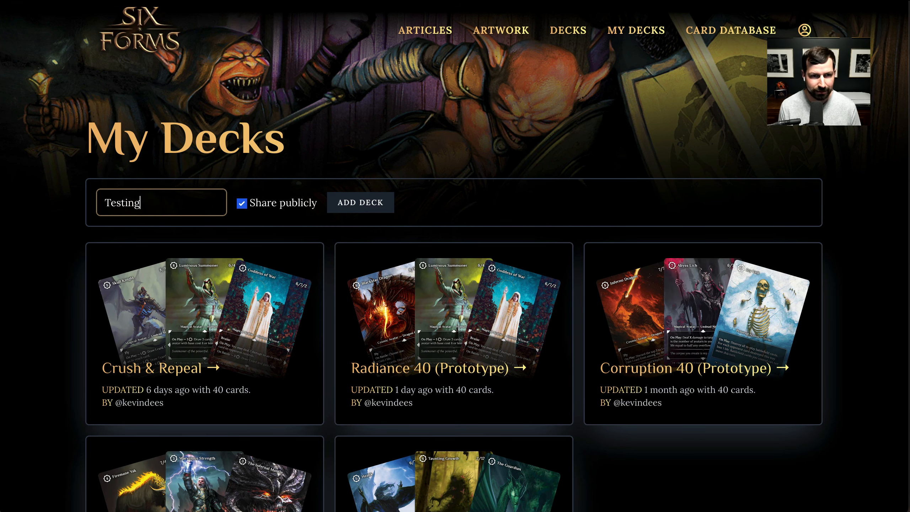
click(274, 205)
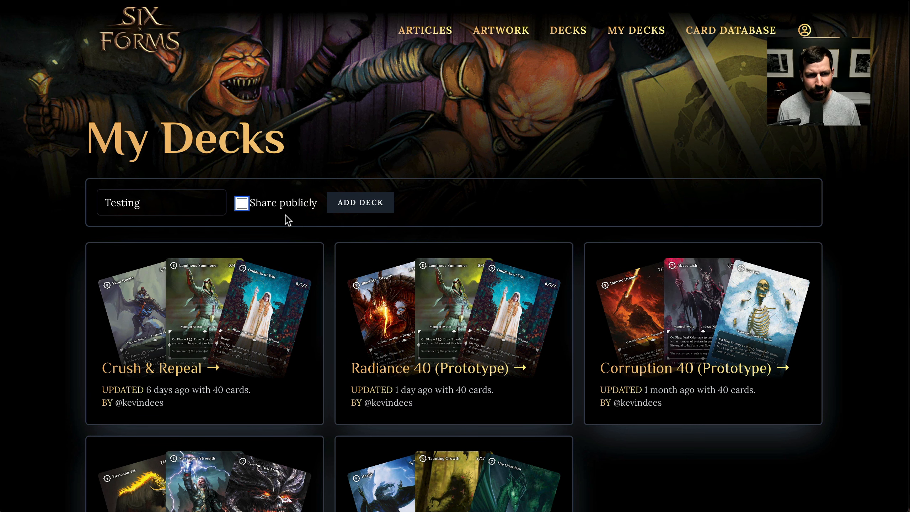
click(354, 209)
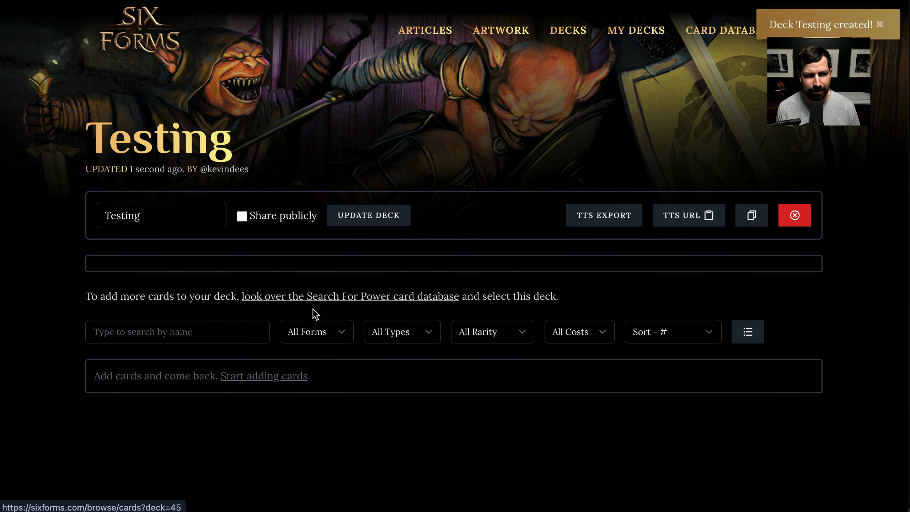
From the card database, add two copies of Hard Fall to the Testing deck and try to add a third
click(323, 300)
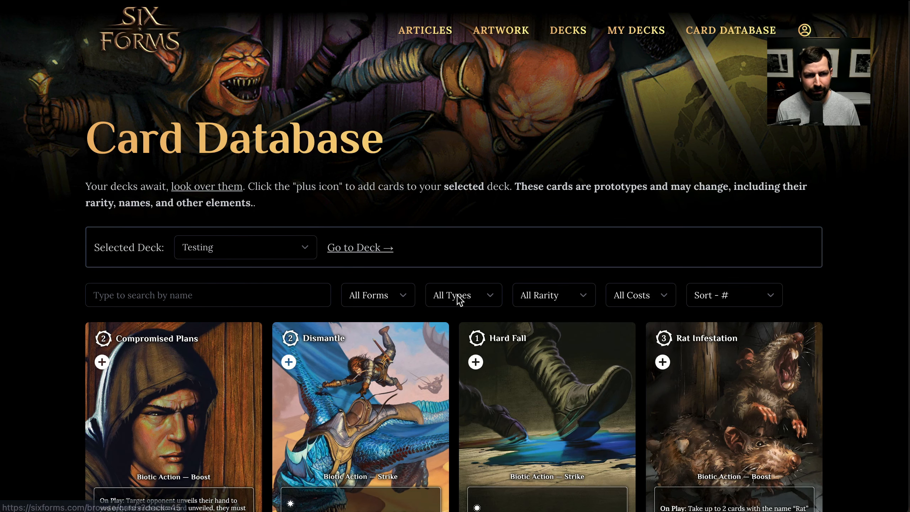
click(227, 252)
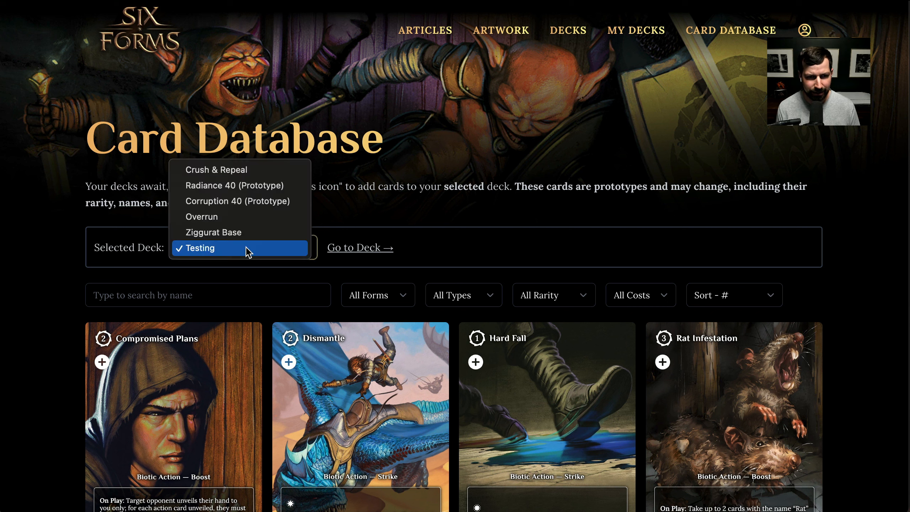
click(144, 253)
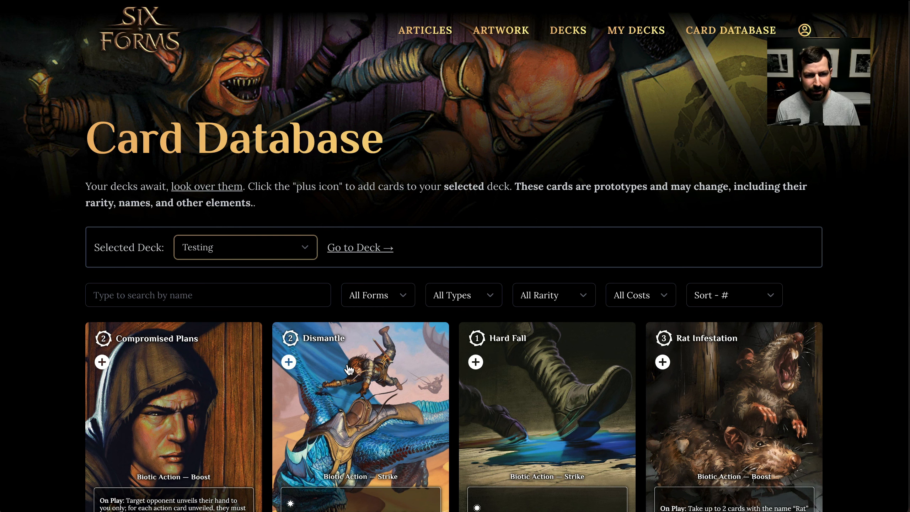
click(476, 363)
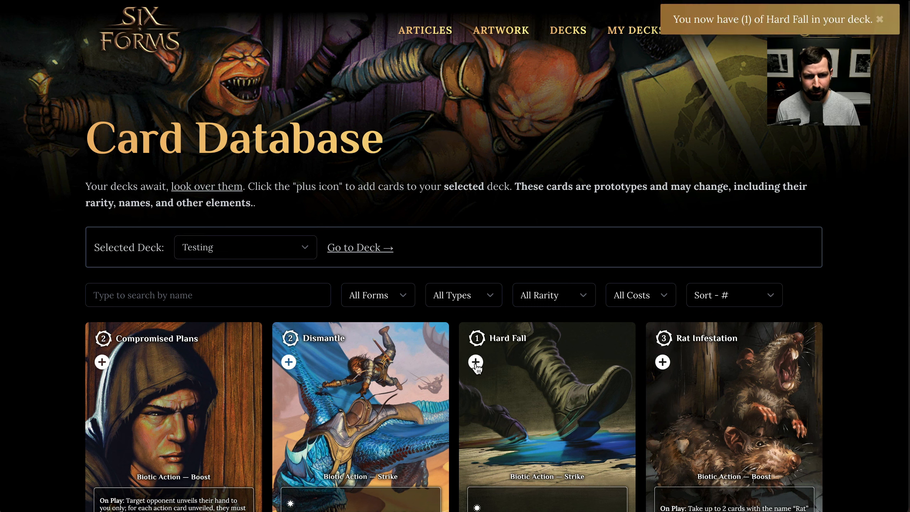
click(475, 363)
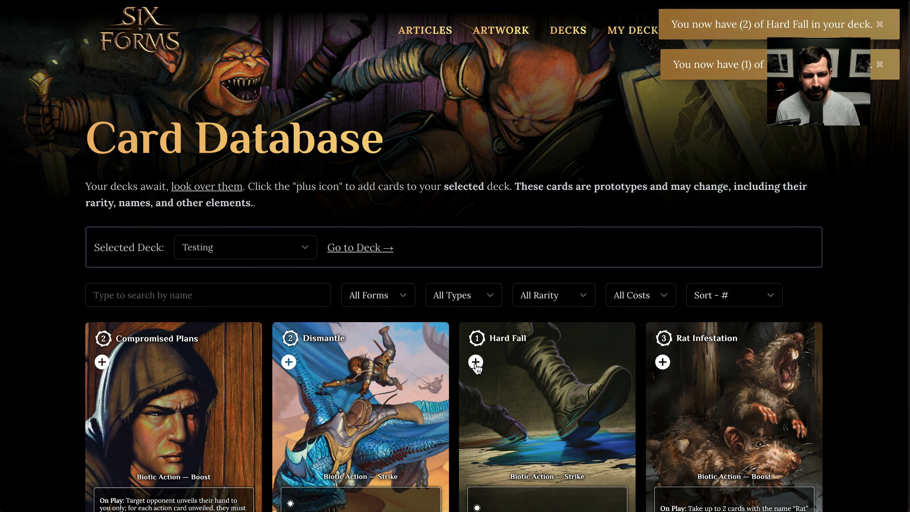
click(476, 363)
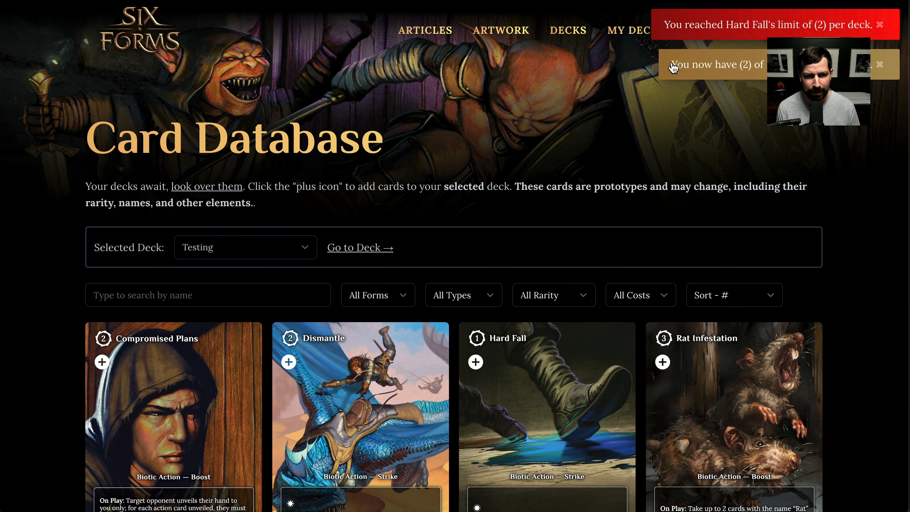
Go to the Testing deck and show its cards as a list
click(357, 251)
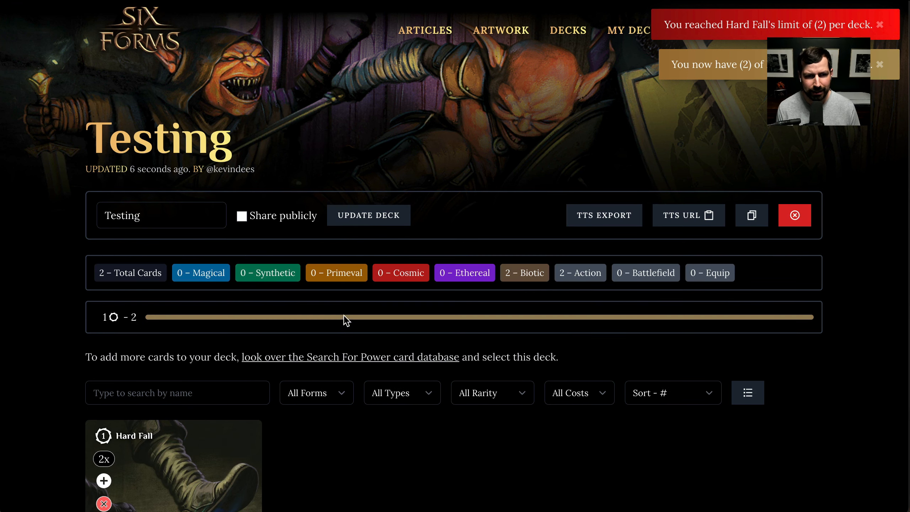
scroll(345, 321, down, 5)
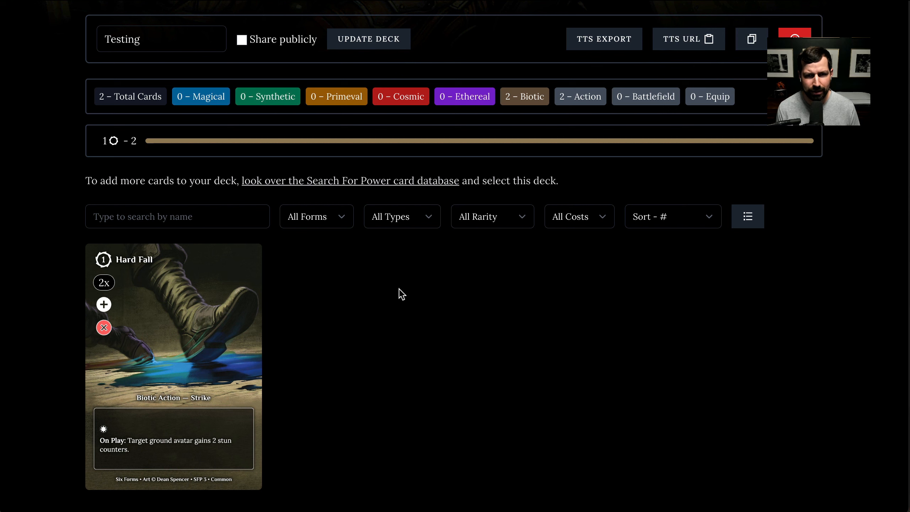
click(748, 216)
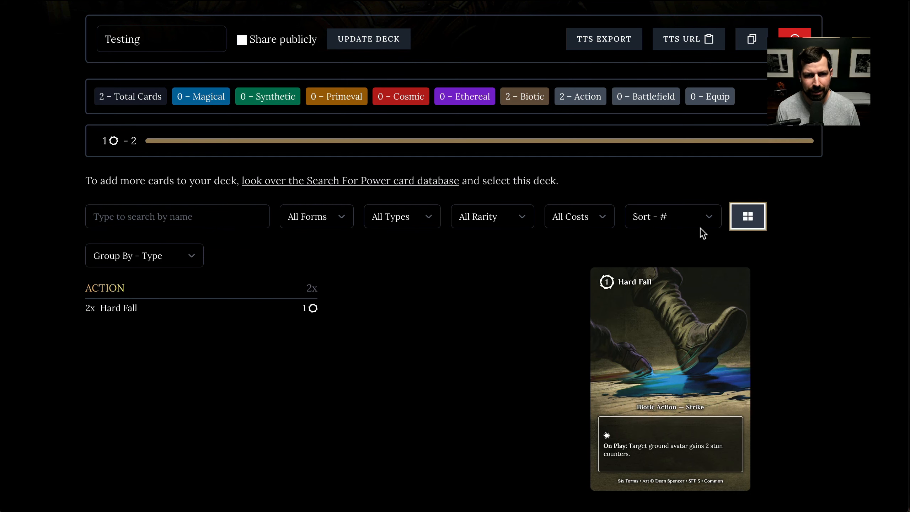
Examine Hard Fall's card details, expanding its facet and On Play explanations, and close the details
click(118, 310)
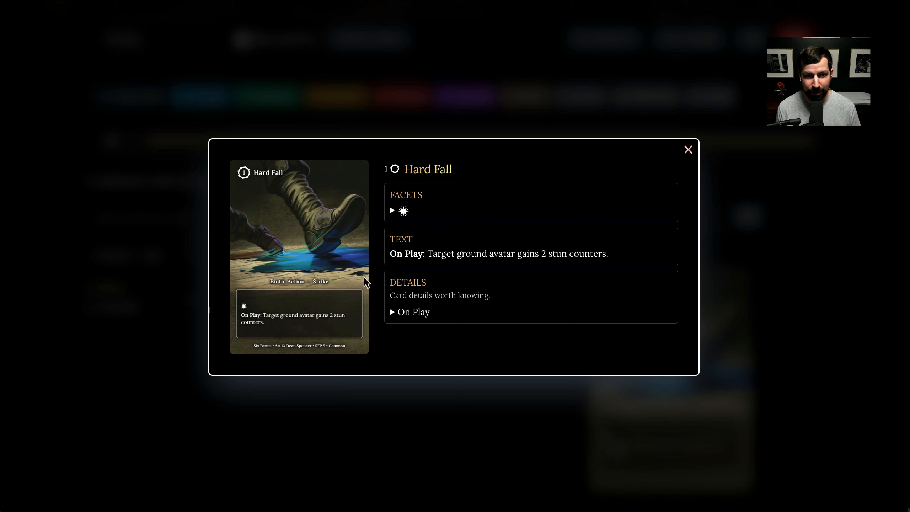
click(394, 212)
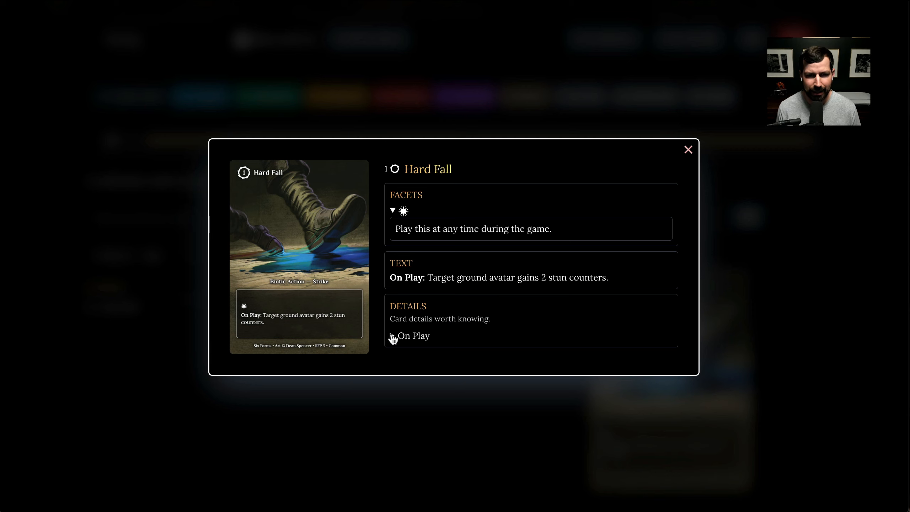
click(392, 339)
drag(390, 262, 423, 262)
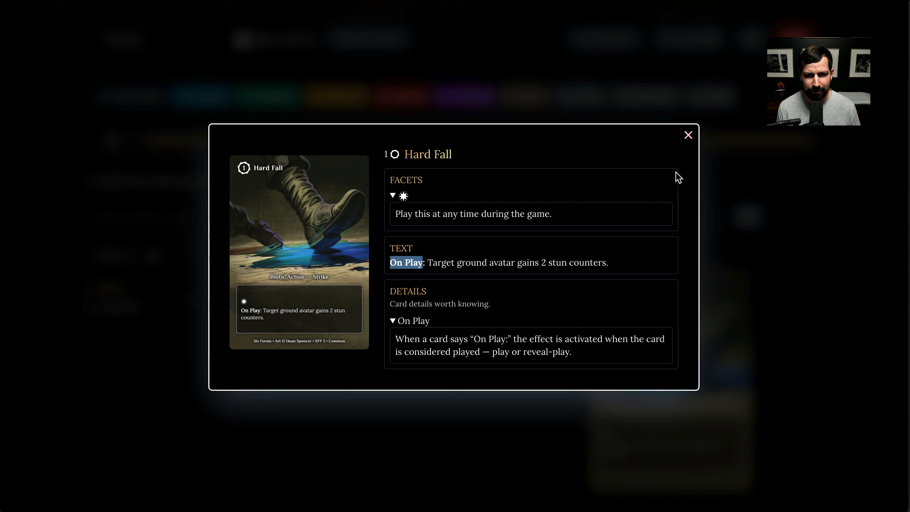
click(685, 138)
Find Queen of Serpents in the card database, add one copy to the Testing deck and try to add a second
scroll(408, 197, up, 1)
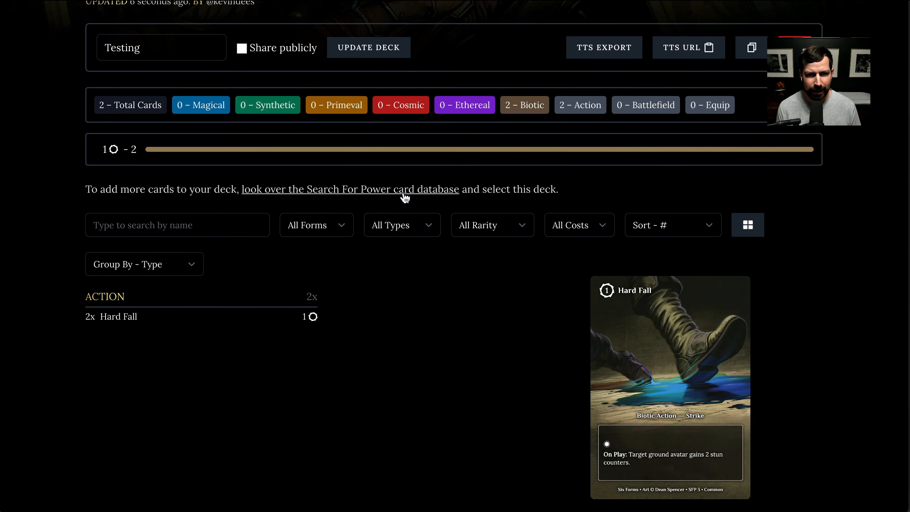
click(351, 190)
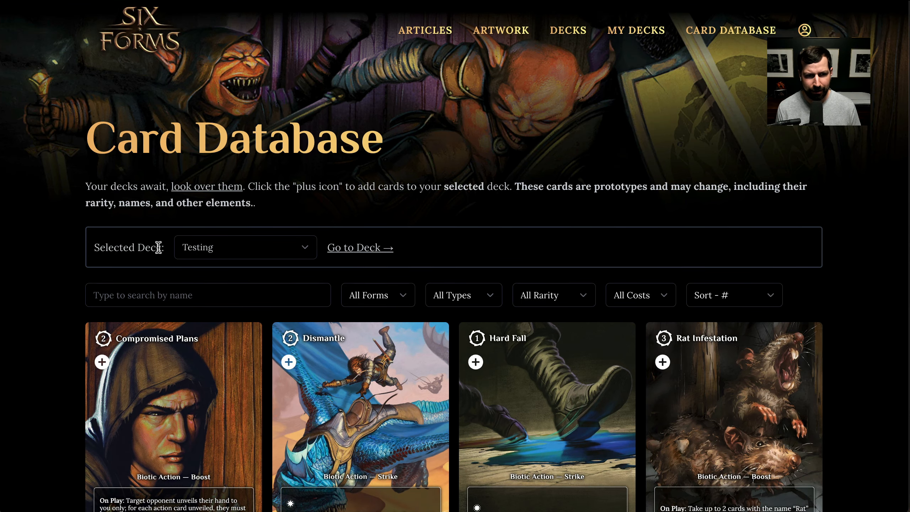
scroll(394, 281, down, 10)
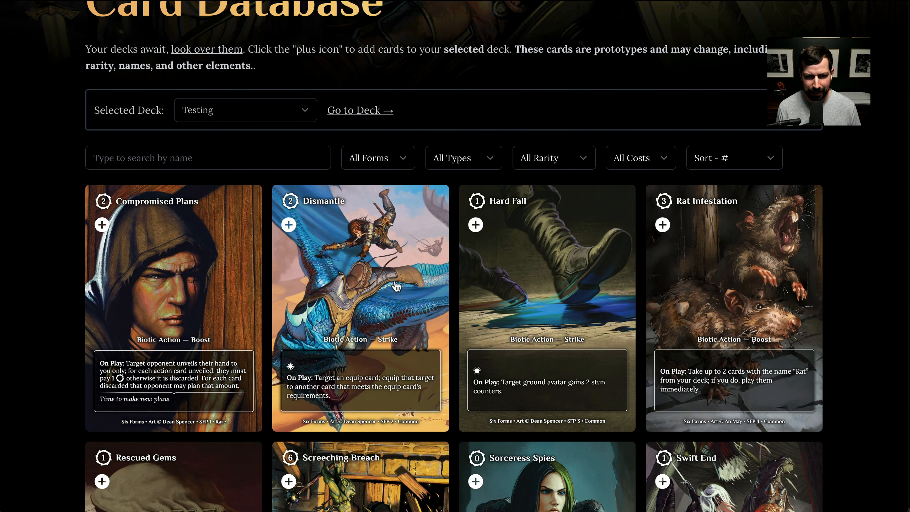
scroll(396, 286, down, 15)
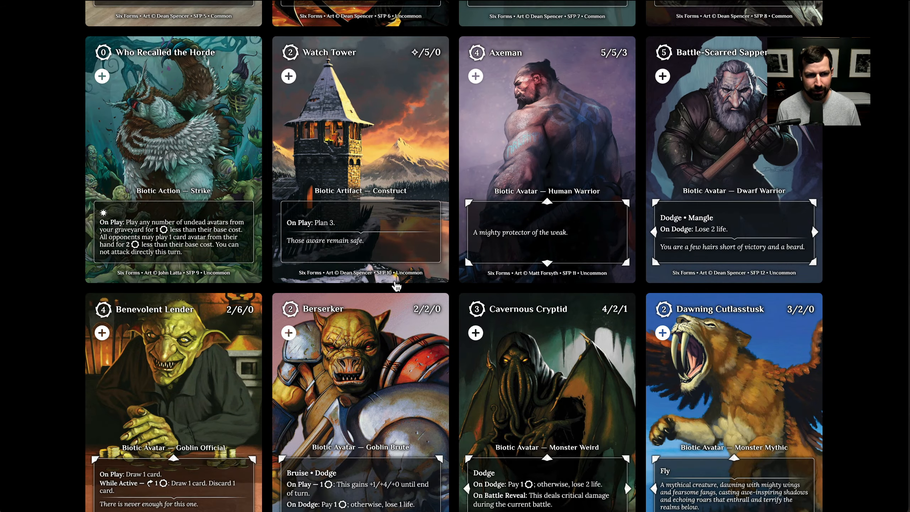
scroll(396, 286, down, 12)
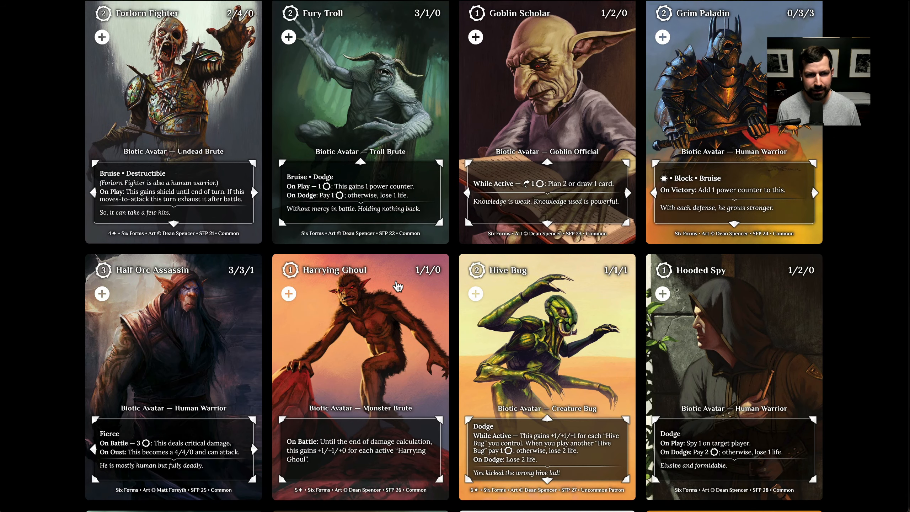
scroll(398, 286, down, 14)
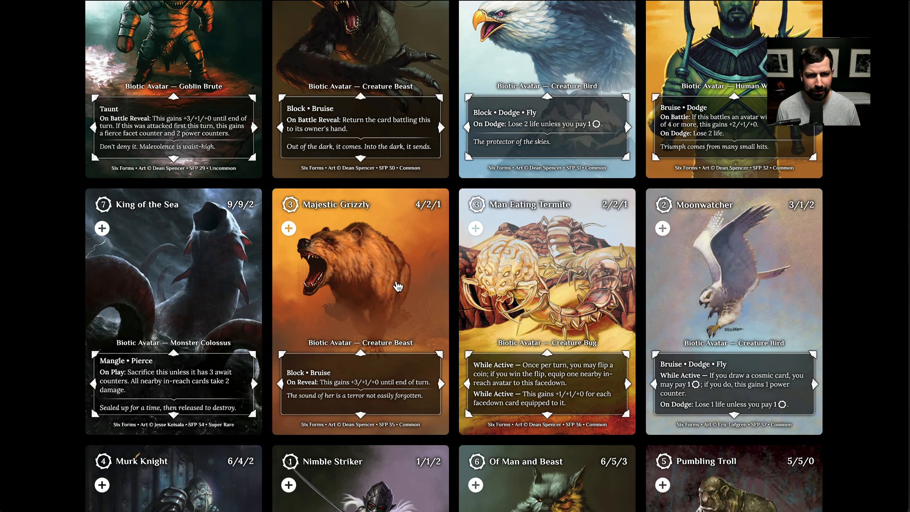
scroll(398, 286, down, 6)
scroll(398, 286, down, 6)
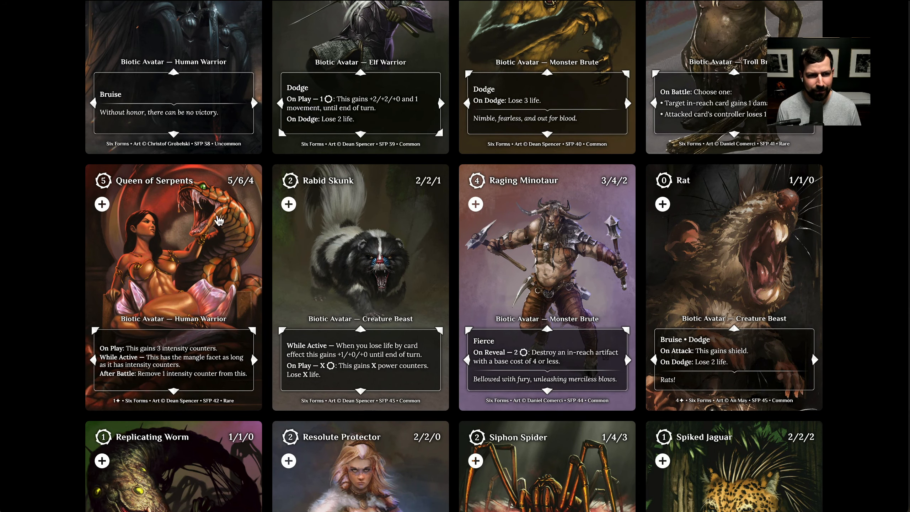
click(102, 205)
click(103, 208)
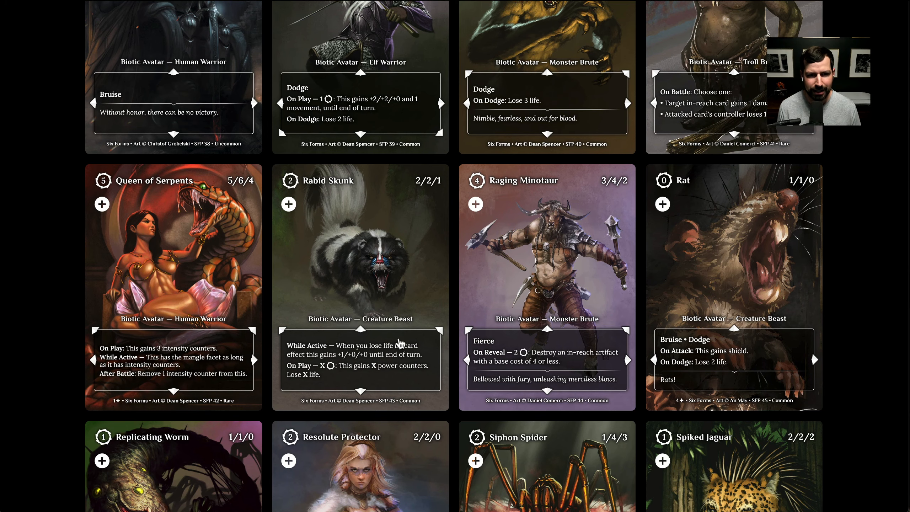
Return to the Testing deck and review its cards, type totals and cost breakdown
scroll(413, 287, up, 20)
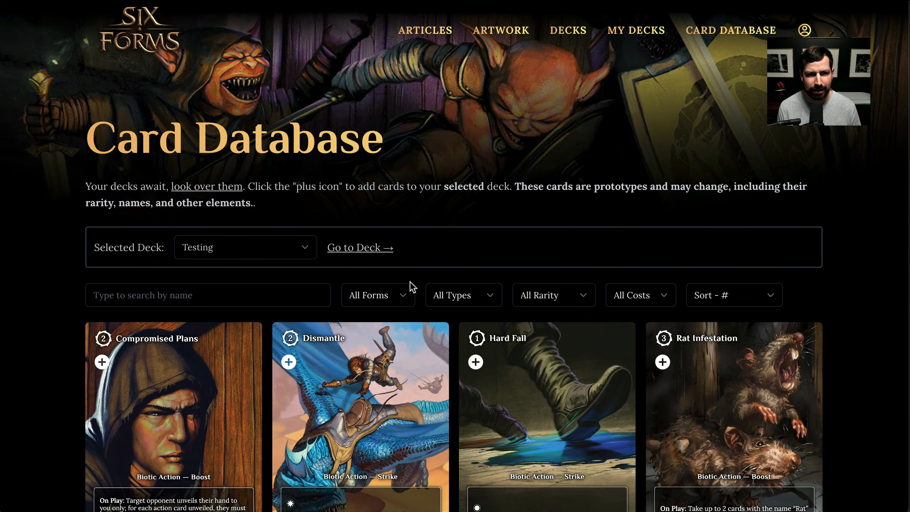
click(372, 249)
scroll(476, 260, down, 6)
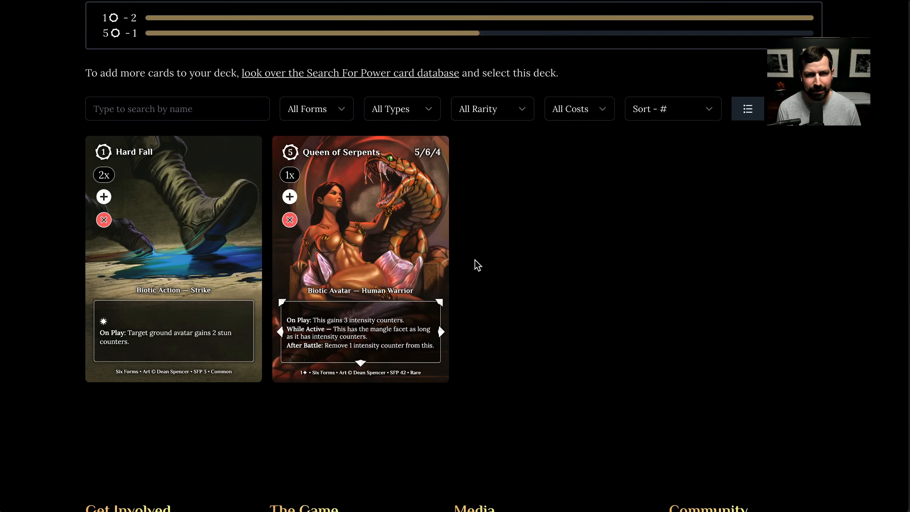
scroll(441, 132, up, 1)
scroll(440, 132, up, 2)
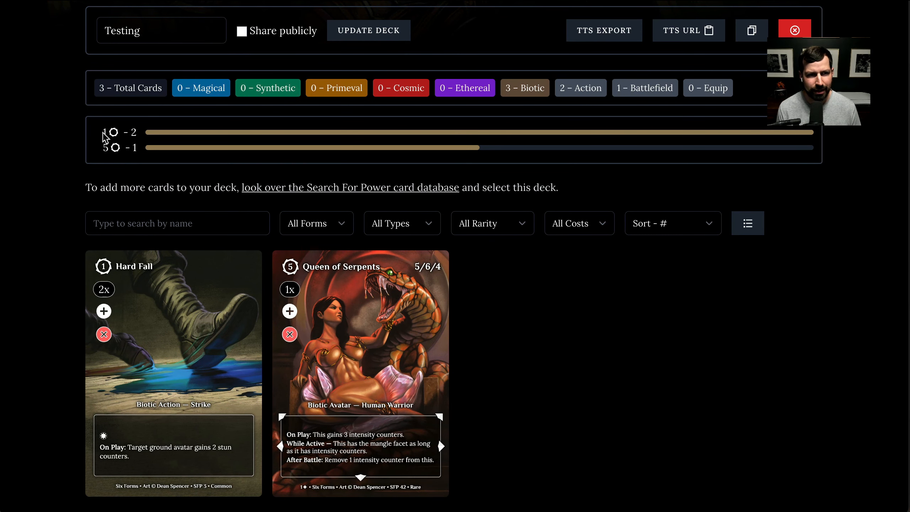
Compare the one-cost count in the deck's cost breakdown with the number of Hard Fall copies
double_click(132, 132)
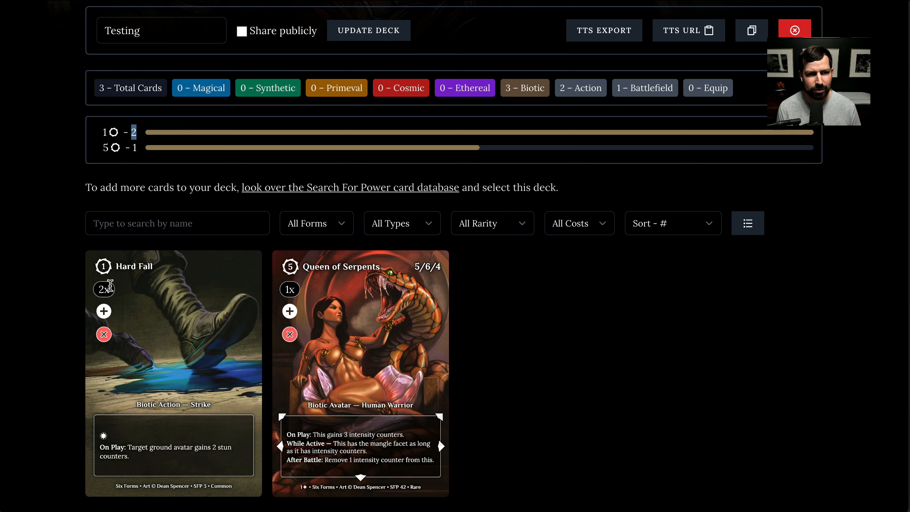
drag(99, 290, 105, 291)
click(116, 148)
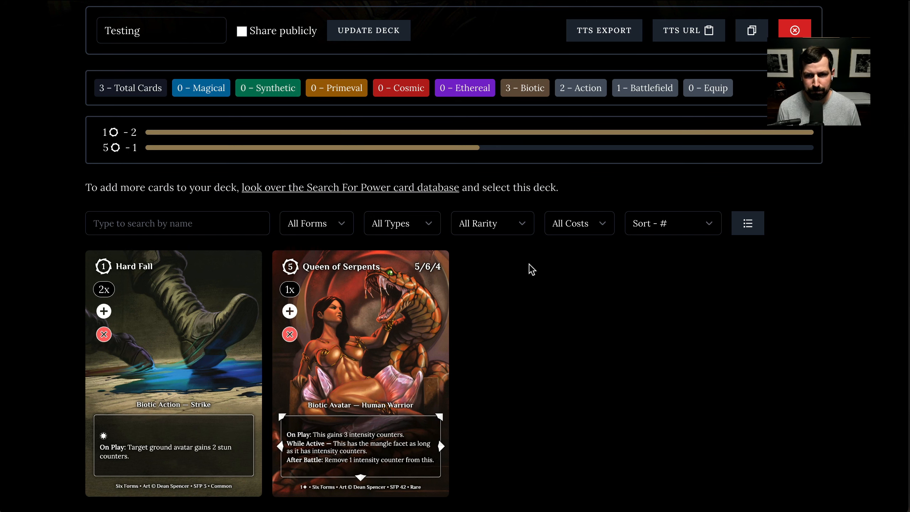
Show the Testing deck's cards as a list and try the Form and Class groupings, ending with Cost
click(756, 226)
scroll(358, 265, down, 1)
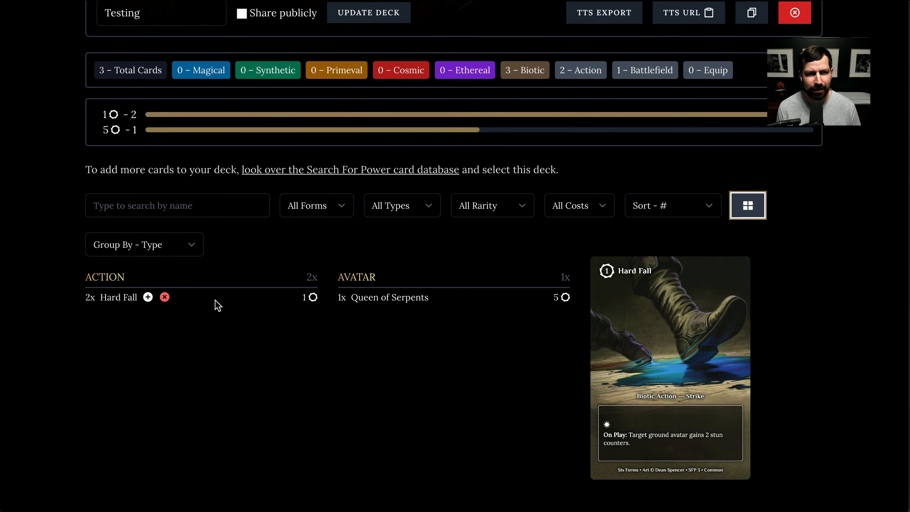
click(176, 249)
click(190, 261)
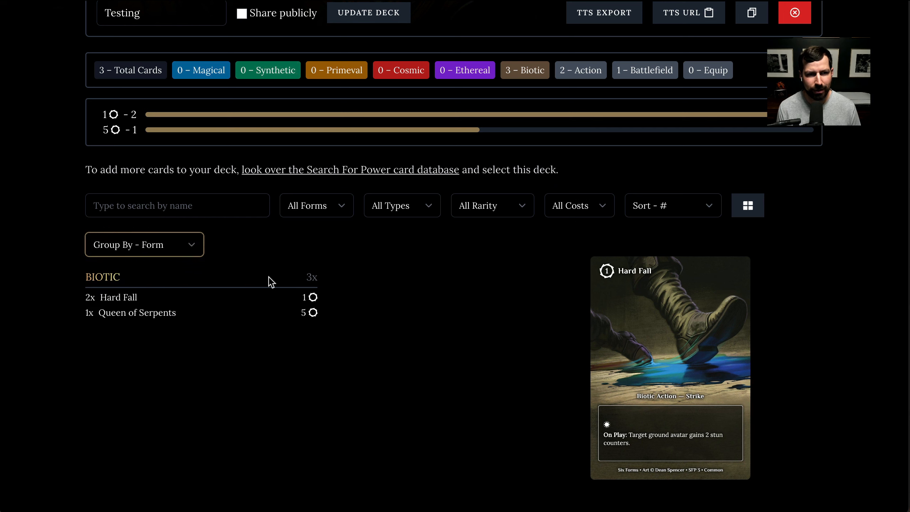
click(183, 246)
click(183, 261)
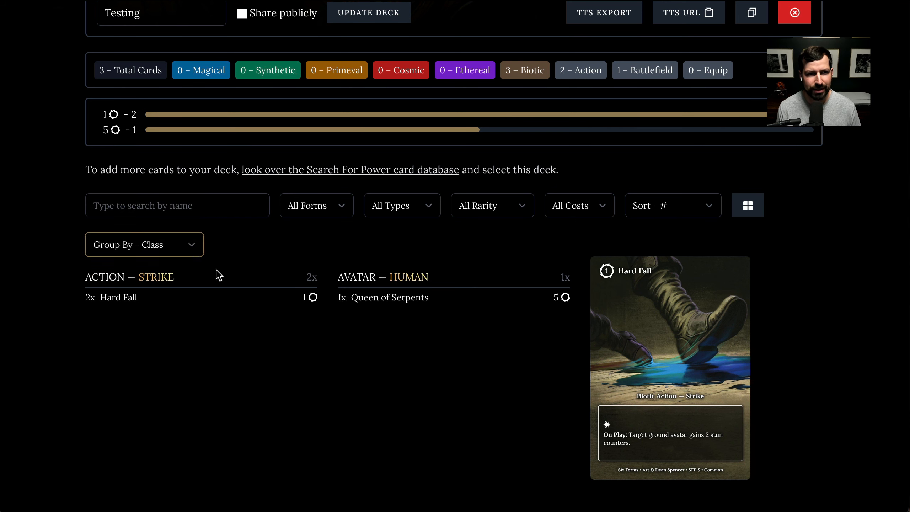
click(178, 246)
click(176, 200)
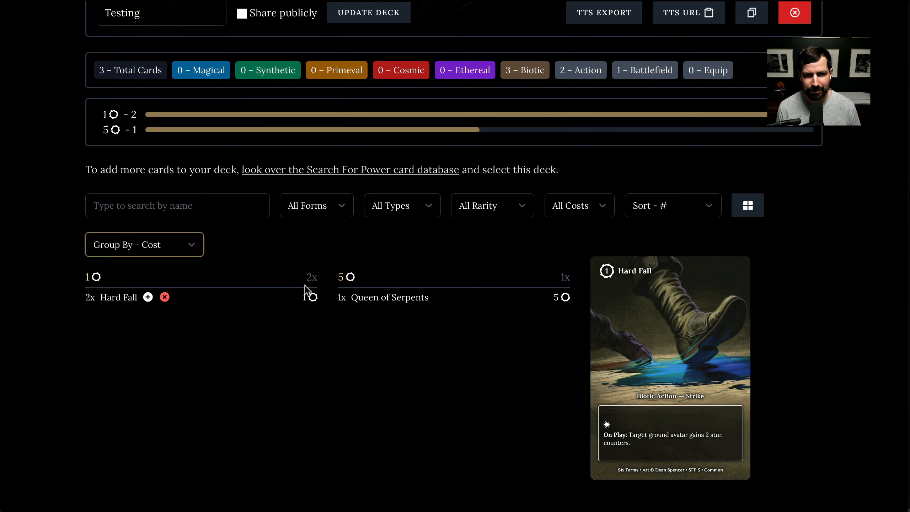
View Hard Fall's card details, and examine Queen of Serpents' details including its On Play explanation, closing both
click(658, 309)
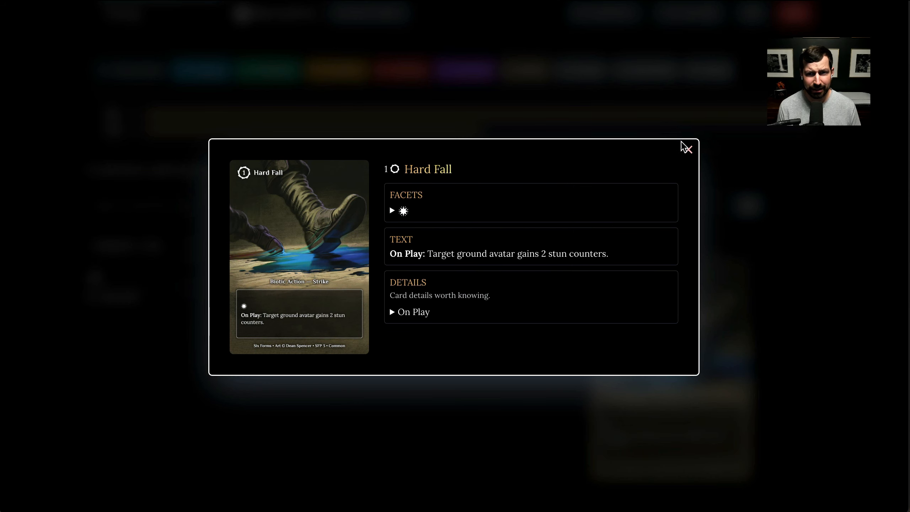
click(687, 148)
mouse_move(404, 300)
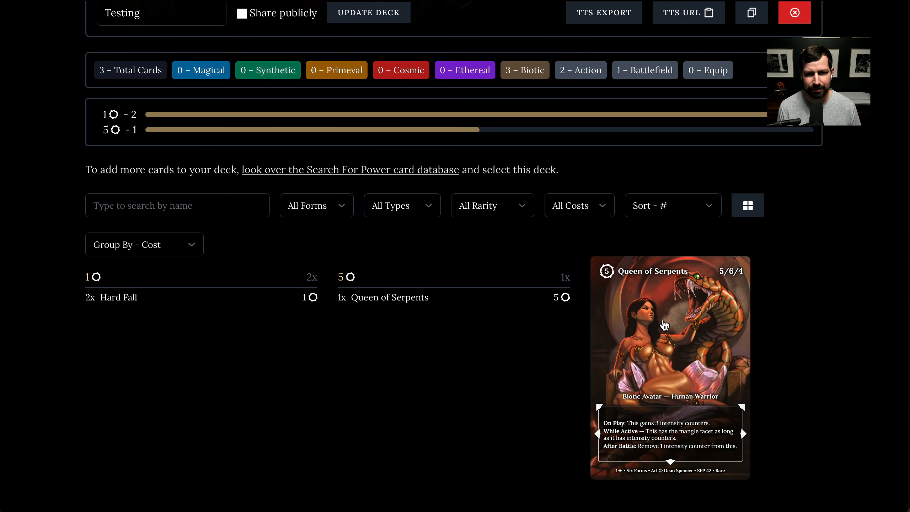
click(665, 325)
click(422, 310)
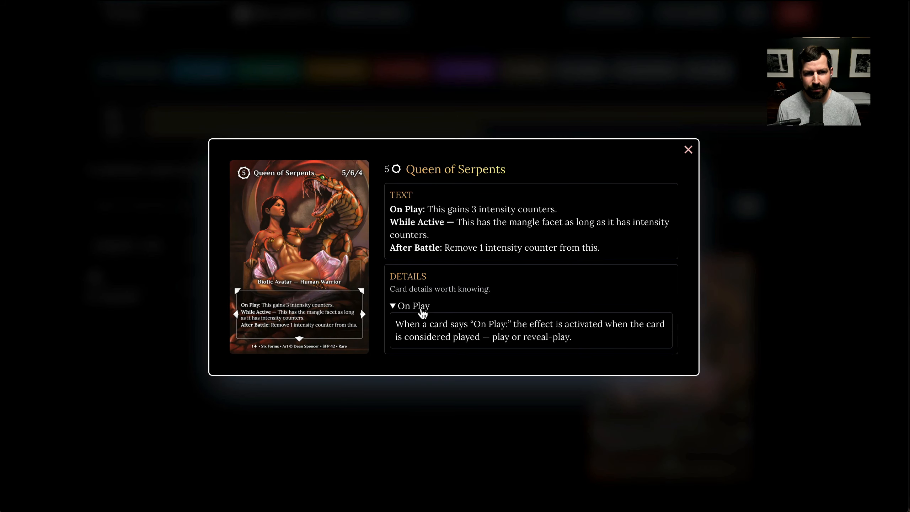
click(422, 311)
click(688, 150)
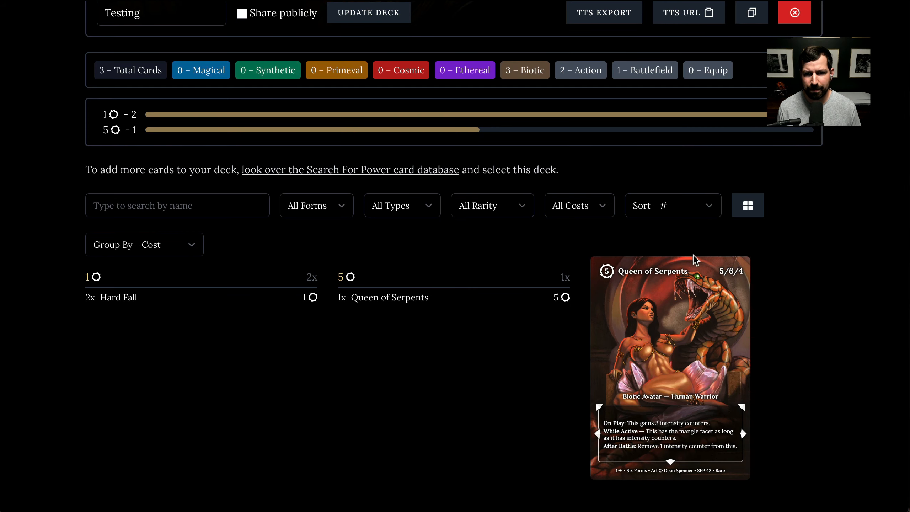
Copy the Testing deck's Tabletop Simulator import URL
scroll(694, 255, up, 5)
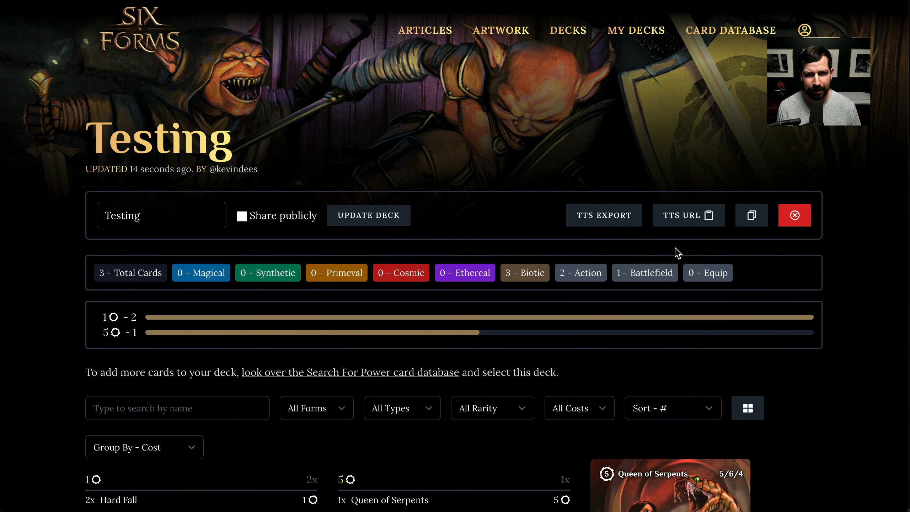
click(693, 224)
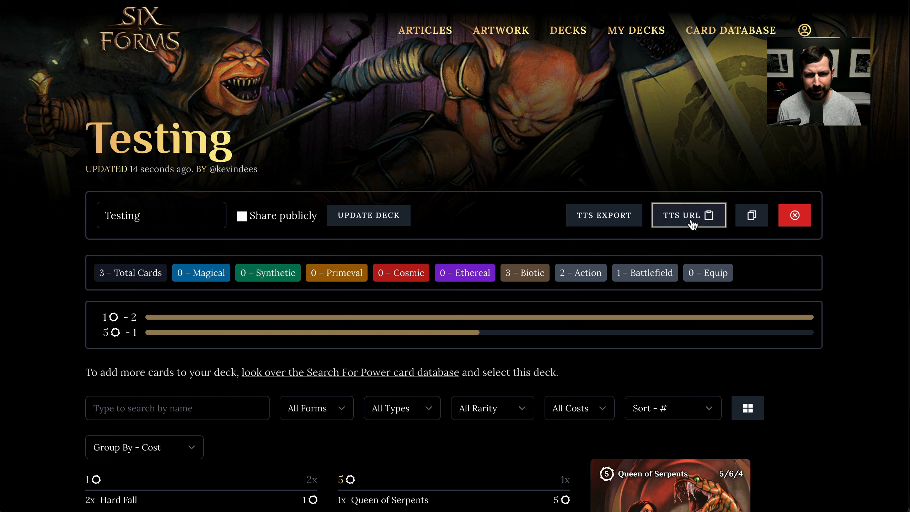
click(693, 224)
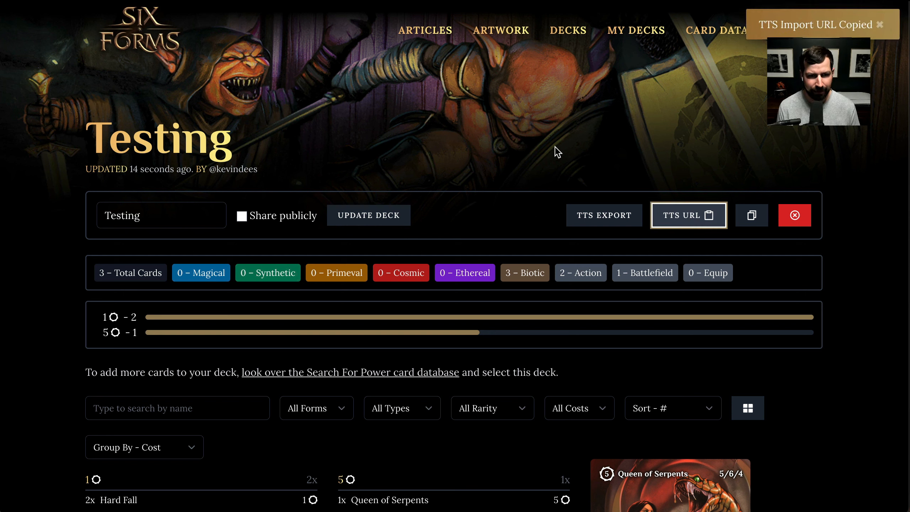
Switch to Tabletop Simulator and spawn the Testing deck on the Six Forms table with the deck importer
key(alt+Tab)
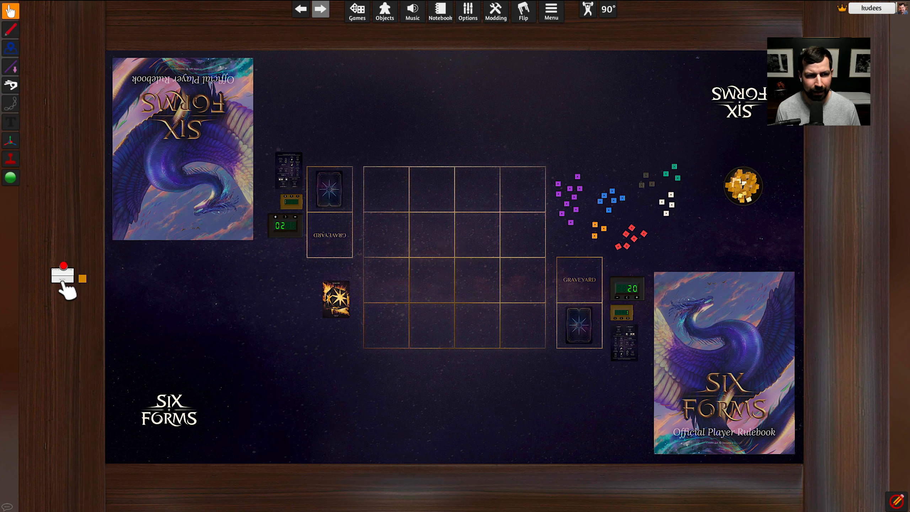
click(61, 282)
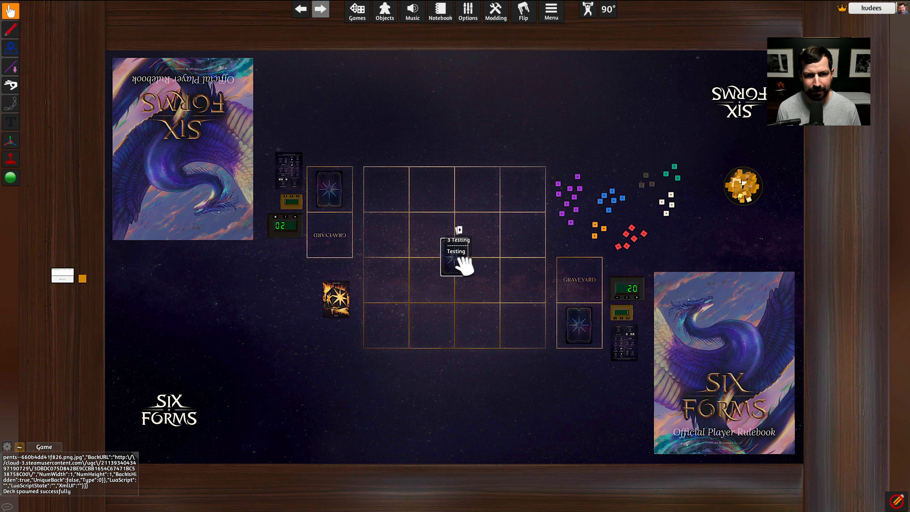
Return to the Testing deck page in the browser, view Queen of Serpents' card details and close them
key(alt+Tab)
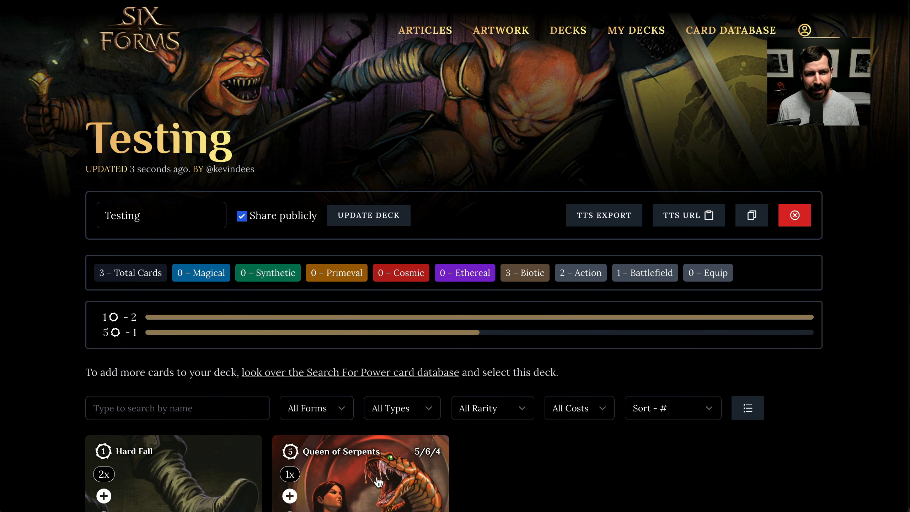
click(361, 463)
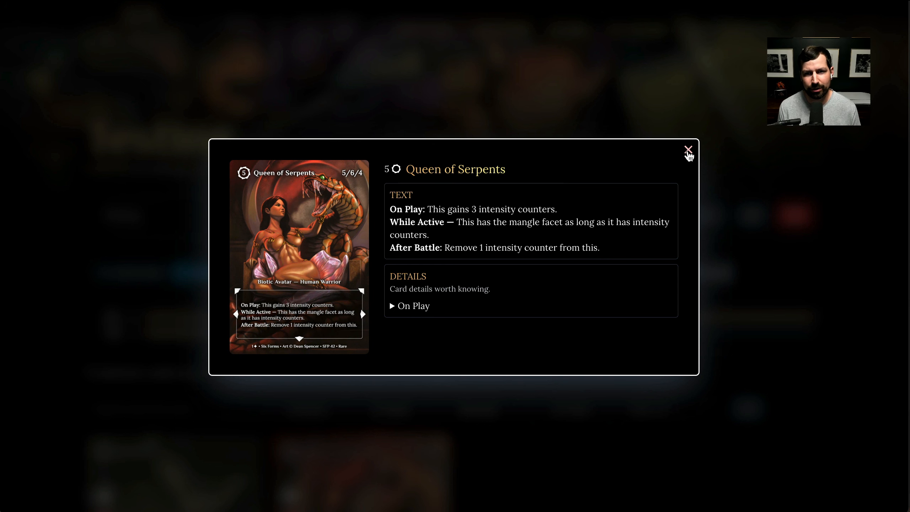
click(689, 151)
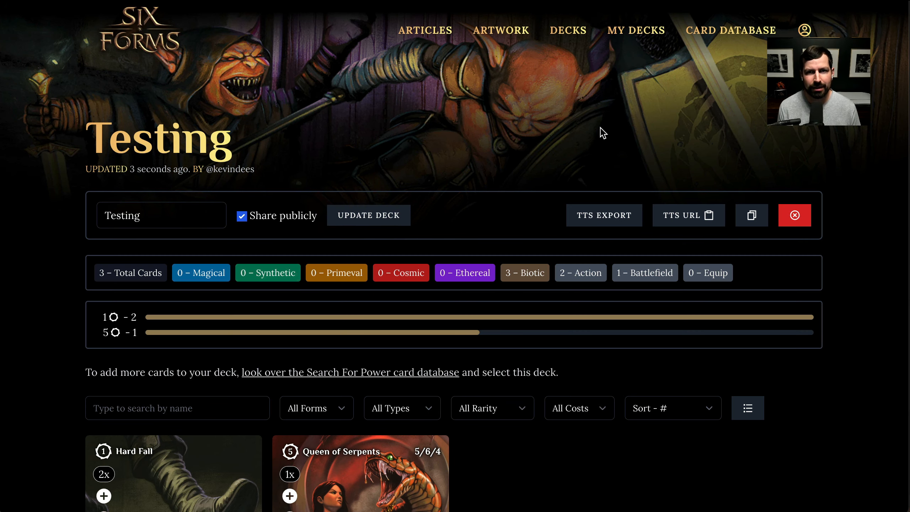